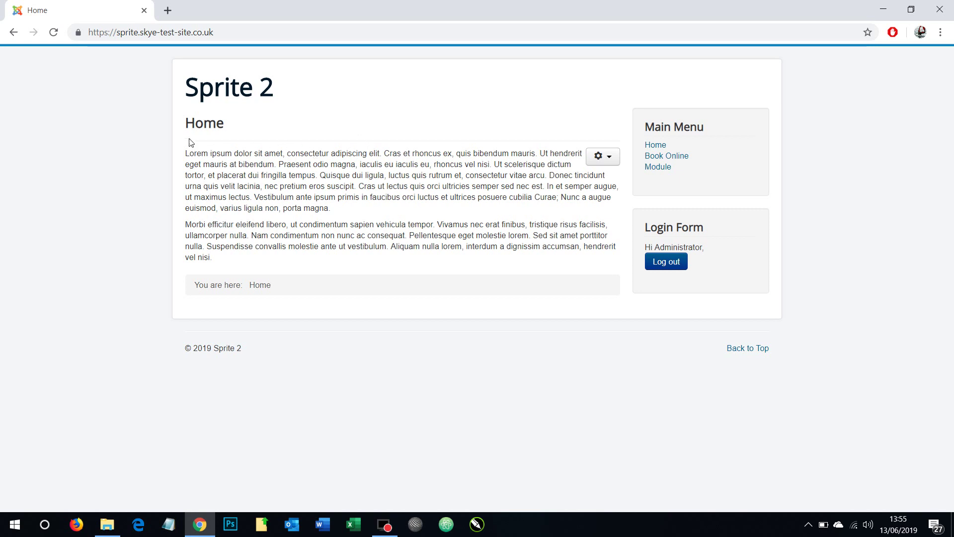
Show the Edit dropdown from the Home article's gear icon on the front-end page
left_click_drag(219, 254, 187, 154)
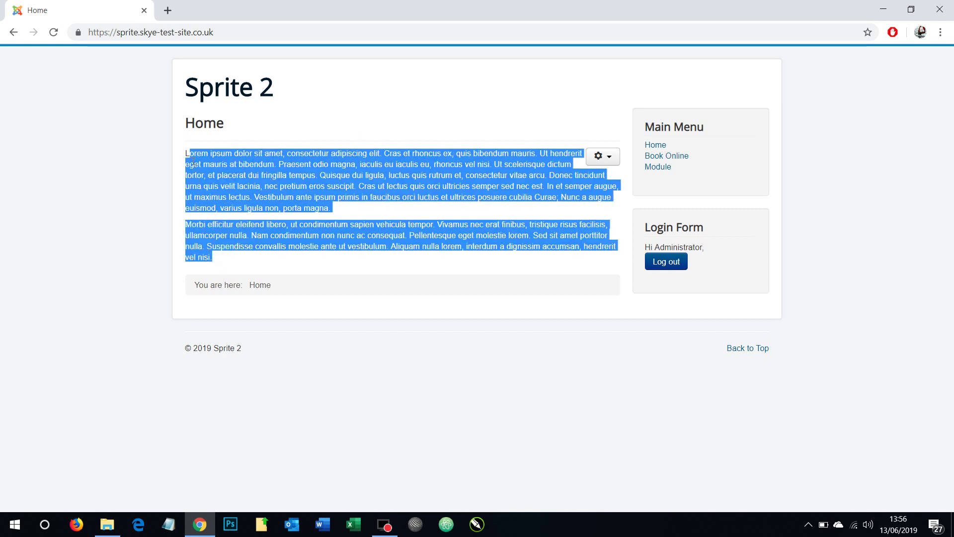
left_click(257, 175)
left_click(601, 156)
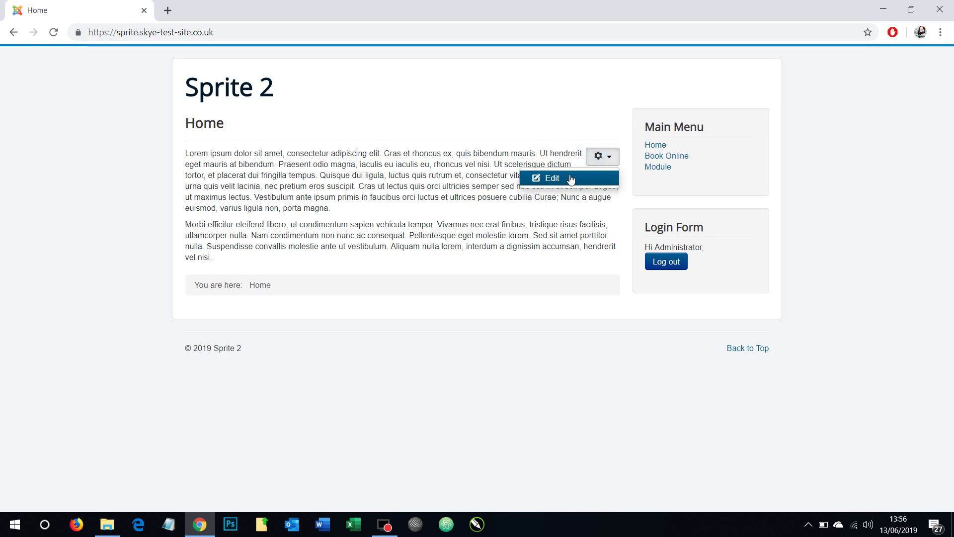
Open the Home article in the front-end JCE editor via Edit
left_click(557, 179)
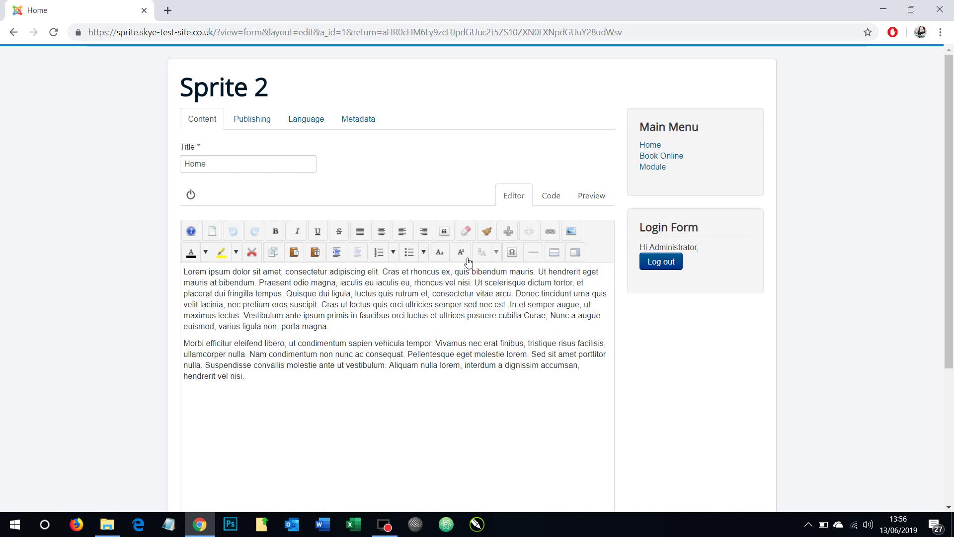
In the Image Manager, create and enter a new 'Home' folder, with the upload window showing
left_click(571, 231)
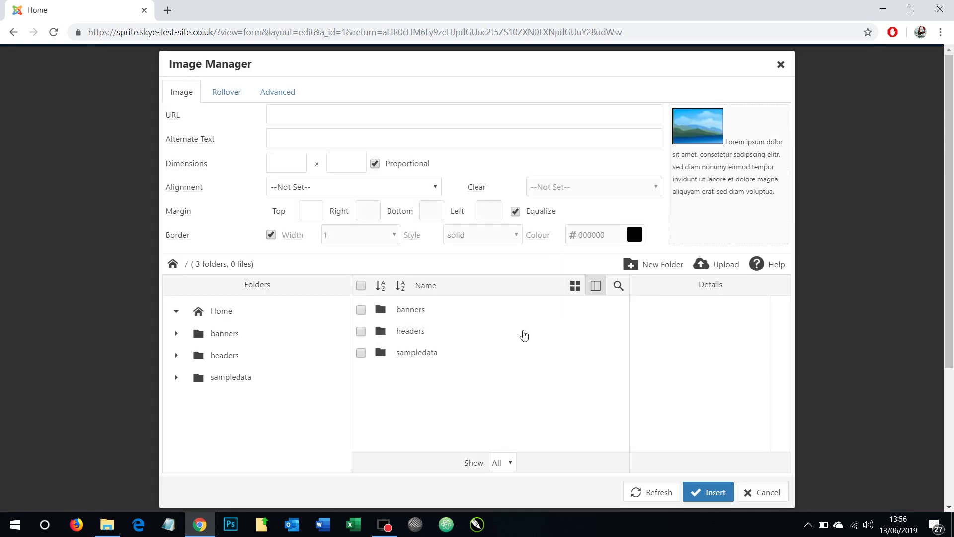
left_click(665, 267)
type("Home")
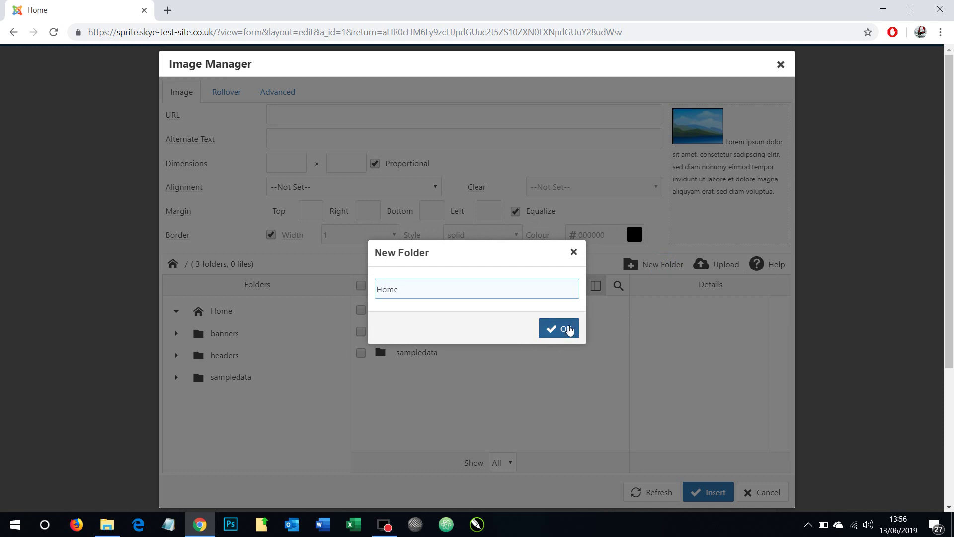
left_click(566, 329)
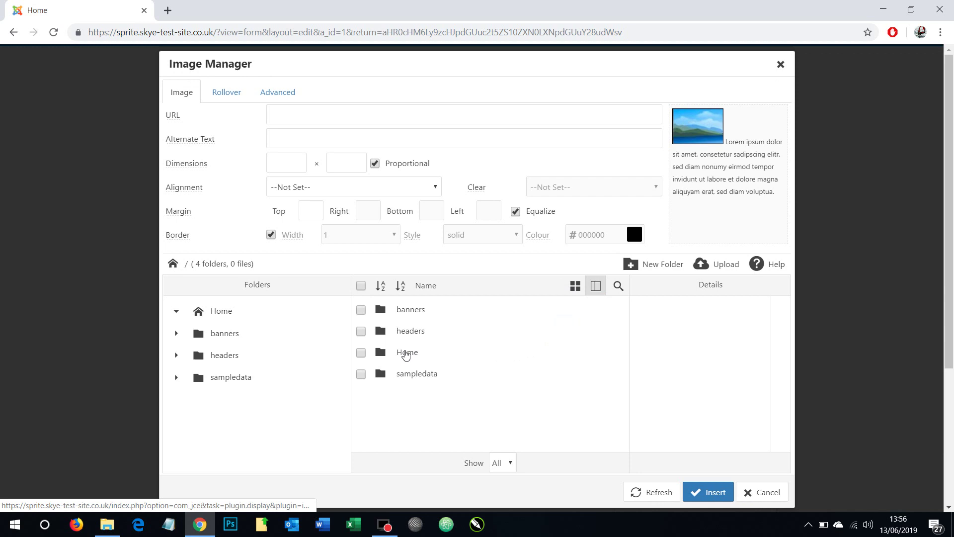
double_click(407, 352)
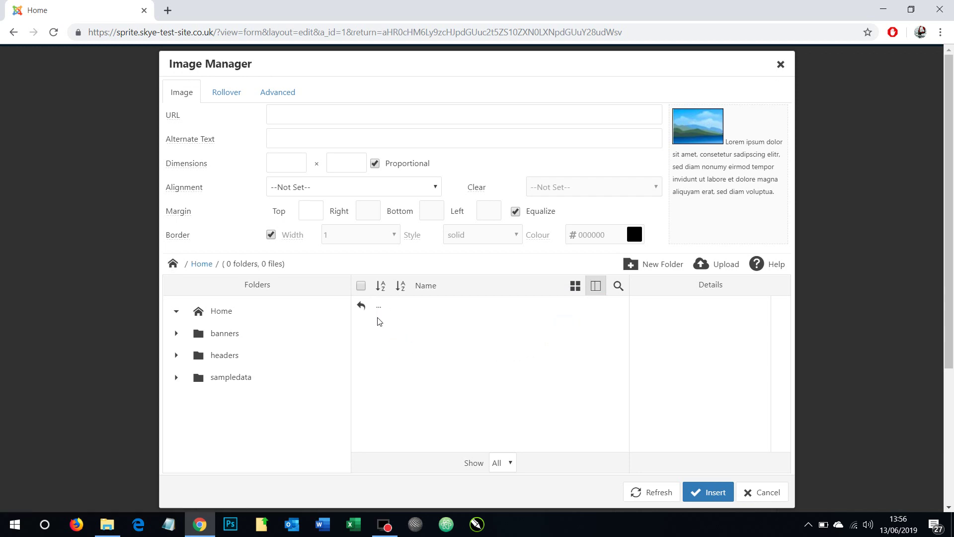
left_click(719, 266)
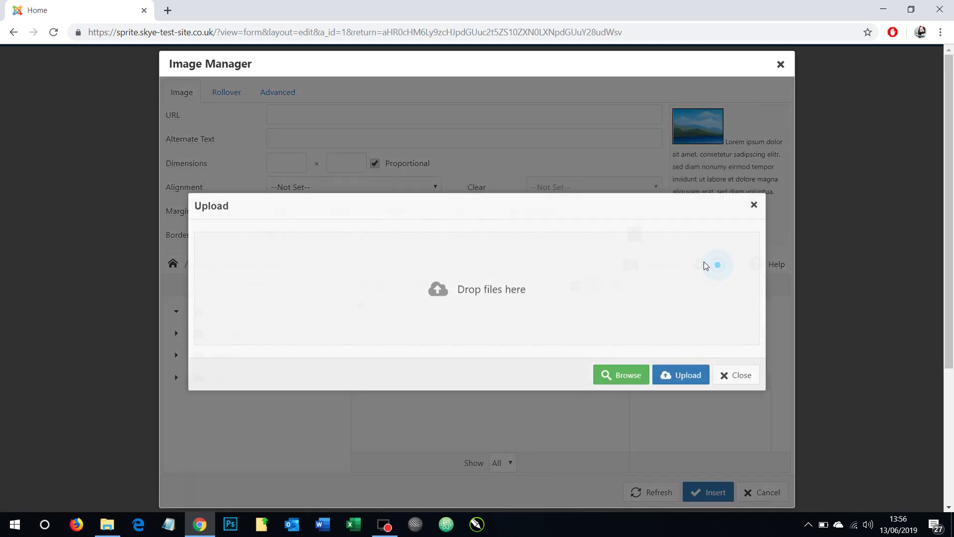
Drag Sprite.jpg and Sprite-Small.jpg from File Explorer into the upload dialog's drop area
left_click(107, 524)
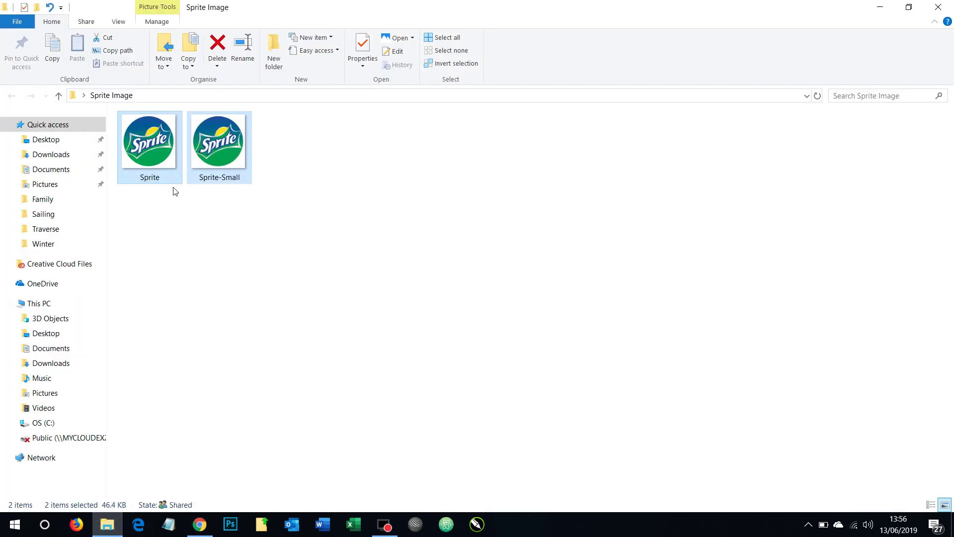
left_click(227, 161)
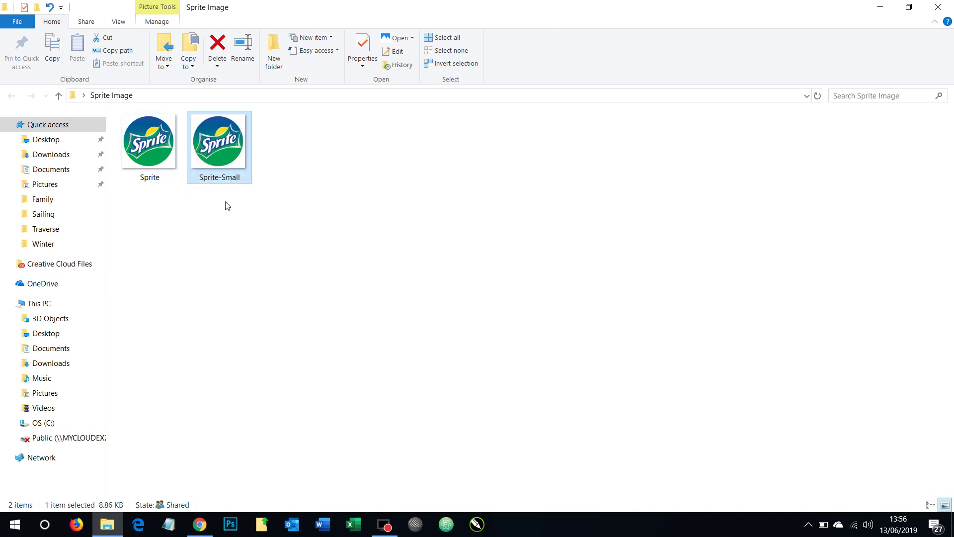
mouse_move(253, 216)
left_mouse_down()
mouse_move(149, 127)
mouse_move(157, 207)
mouse_move(484, 301)
left_mouse_up()
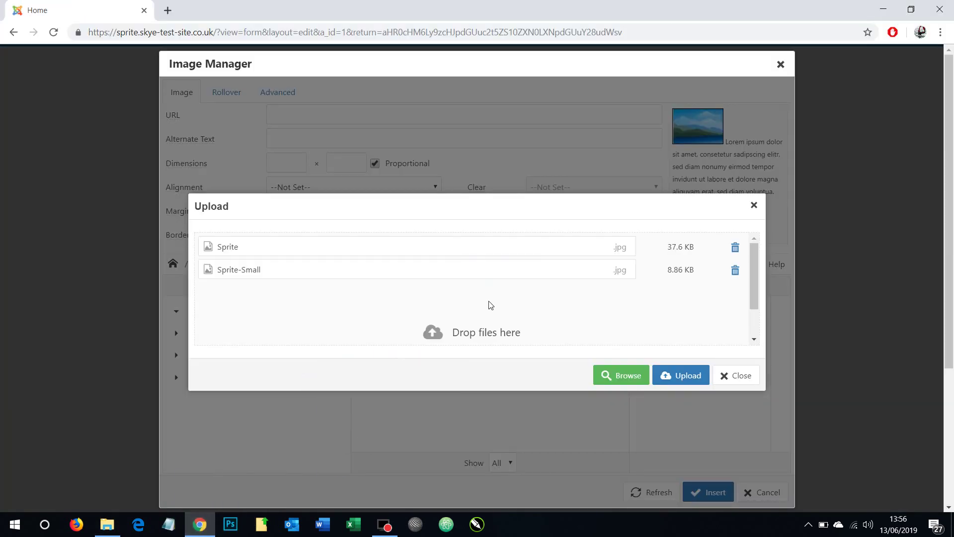
Upload both Sprite images to the Home folder and select Sprite-Small.jpg
left_click(684, 378)
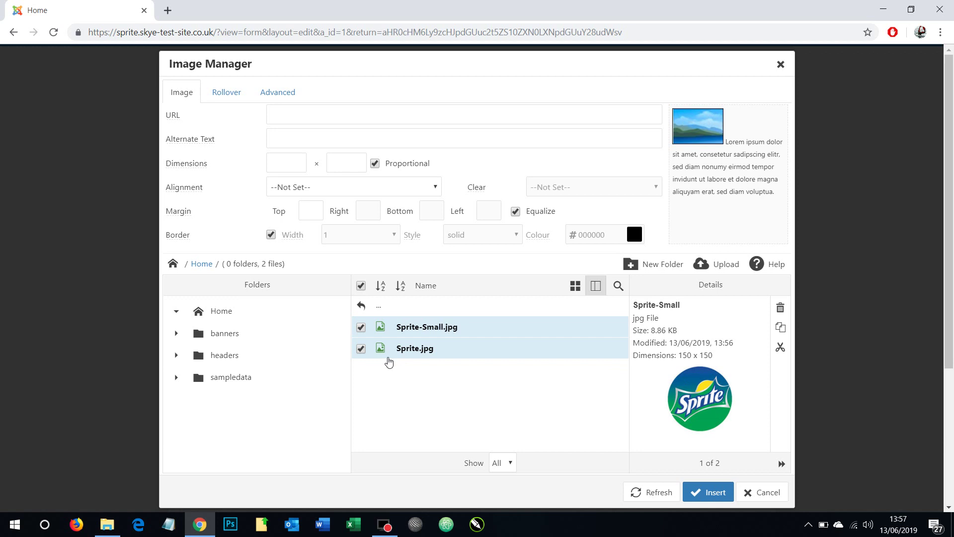
left_click(362, 348)
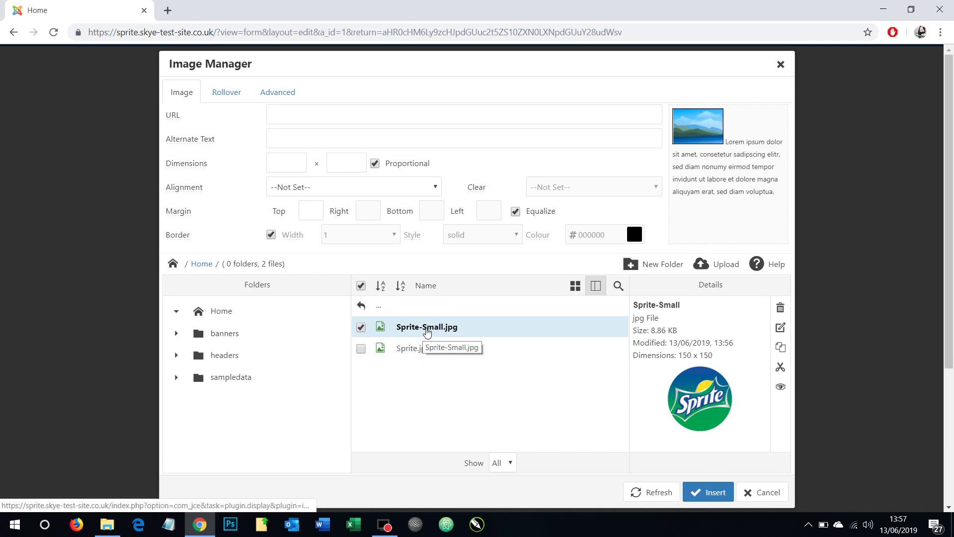
left_click(429, 335)
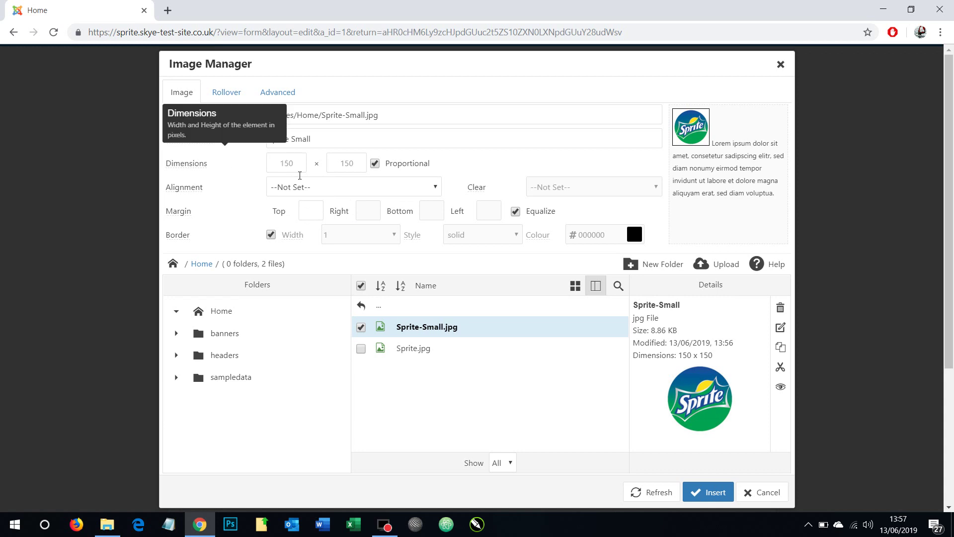
Give Sprite-Small left alignment, unequal margins with a 10 px right margin, and no border
left_click(323, 190)
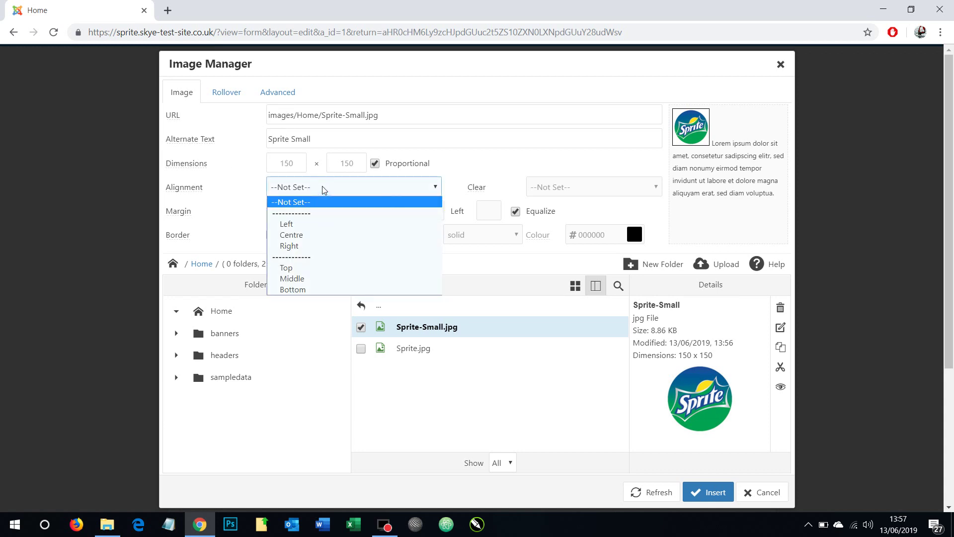
left_click(313, 221)
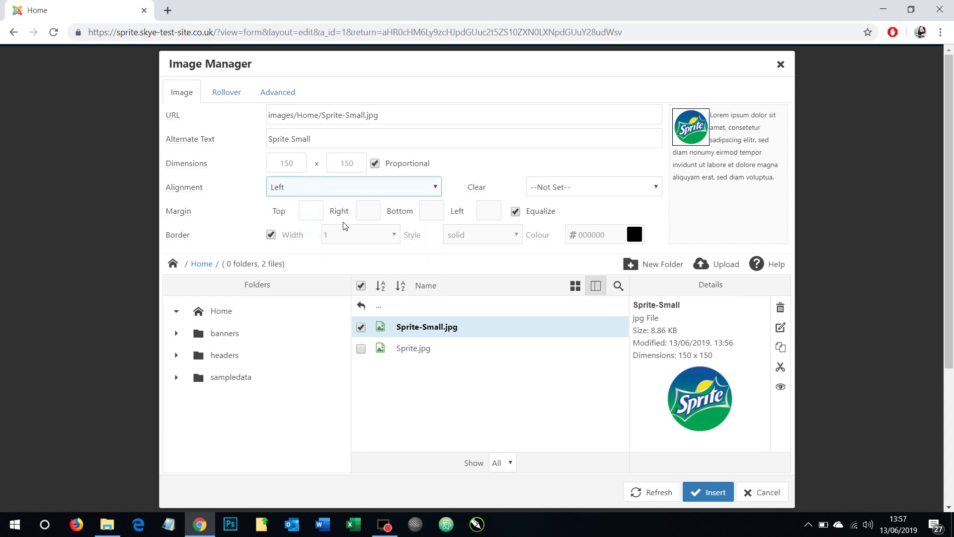
left_click(515, 212)
left_click(368, 210)
type("10")
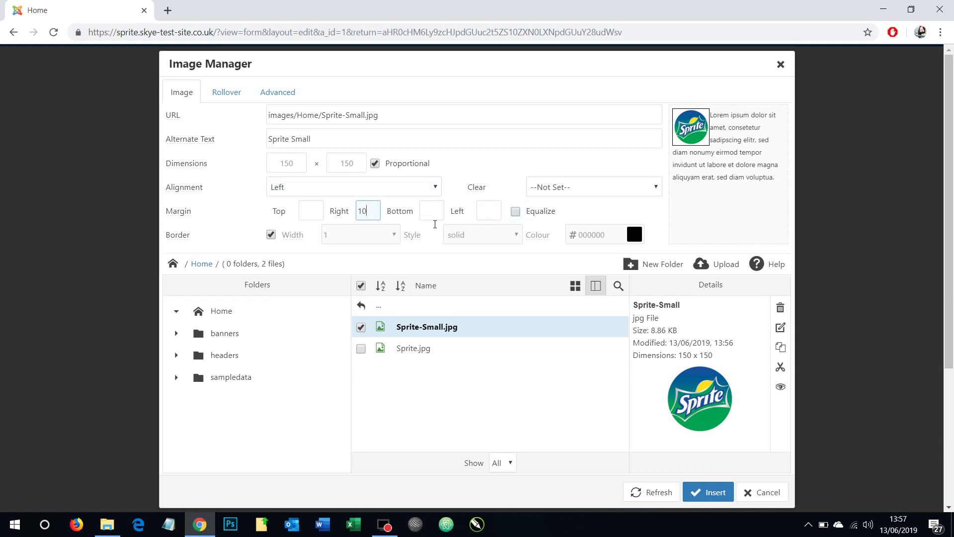
left_click(272, 239)
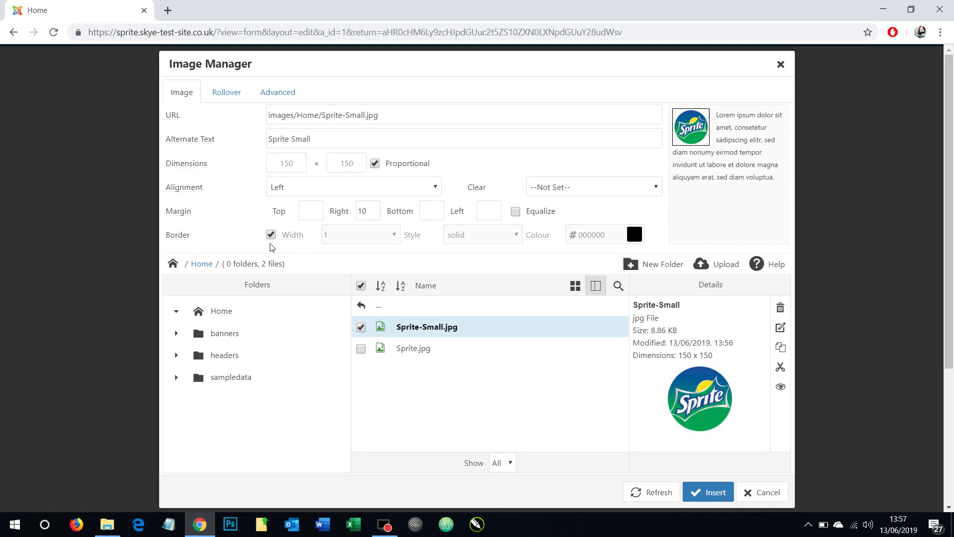
left_click(272, 235)
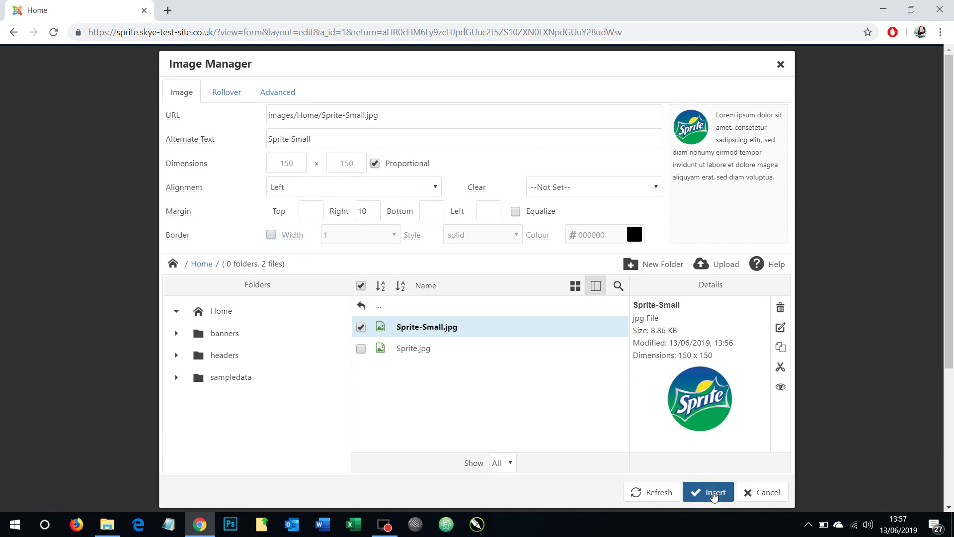
Insert Sprite-Small into the Home article and save the article
left_click(714, 493)
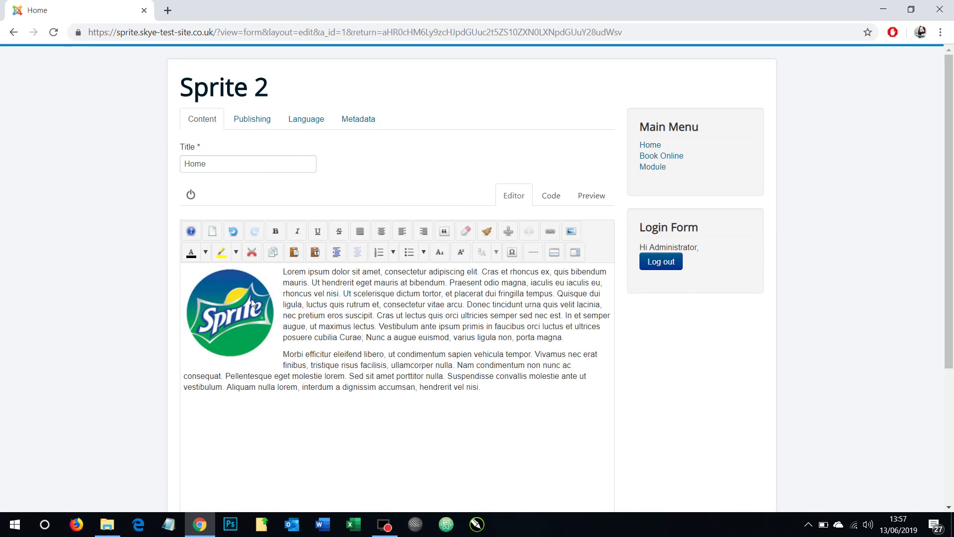
scroll(313, 311, "down", 3)
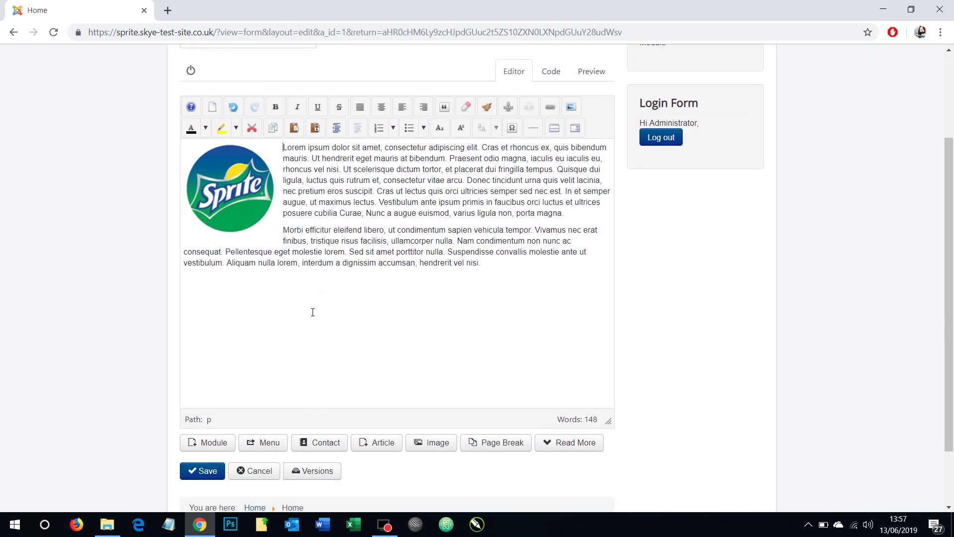
left_click(213, 411)
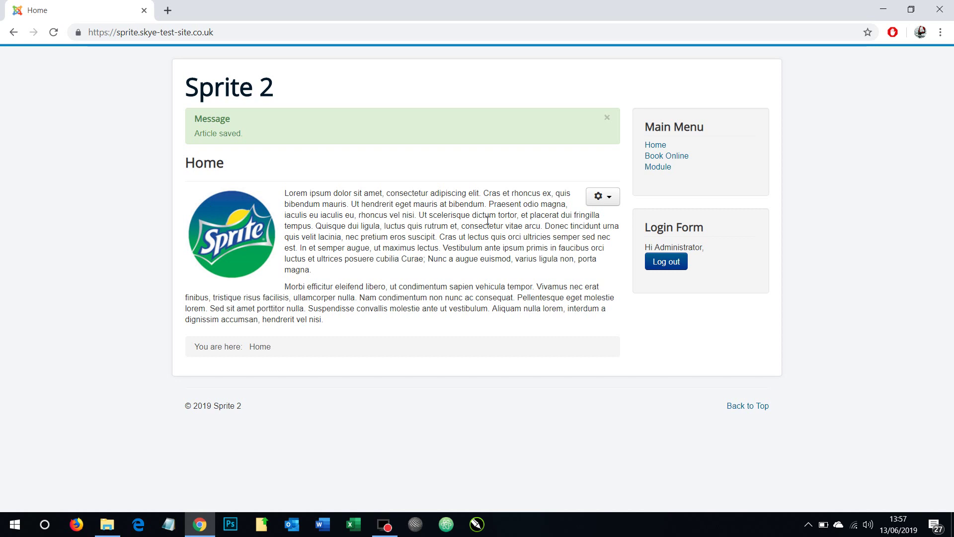
Dismiss the saved message, reopen the Home article for editing, and select the Sprite logo
left_click(607, 118)
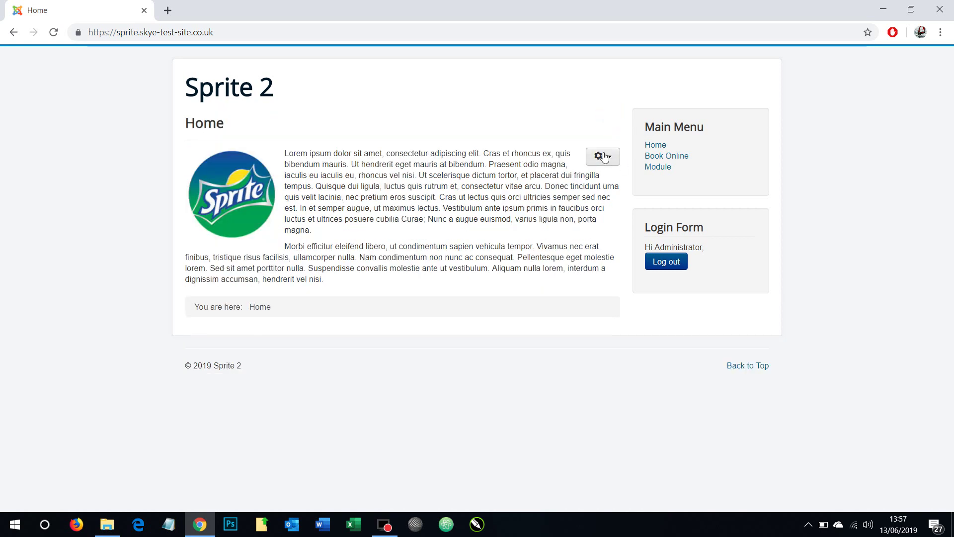
left_click(602, 156)
left_click(553, 180)
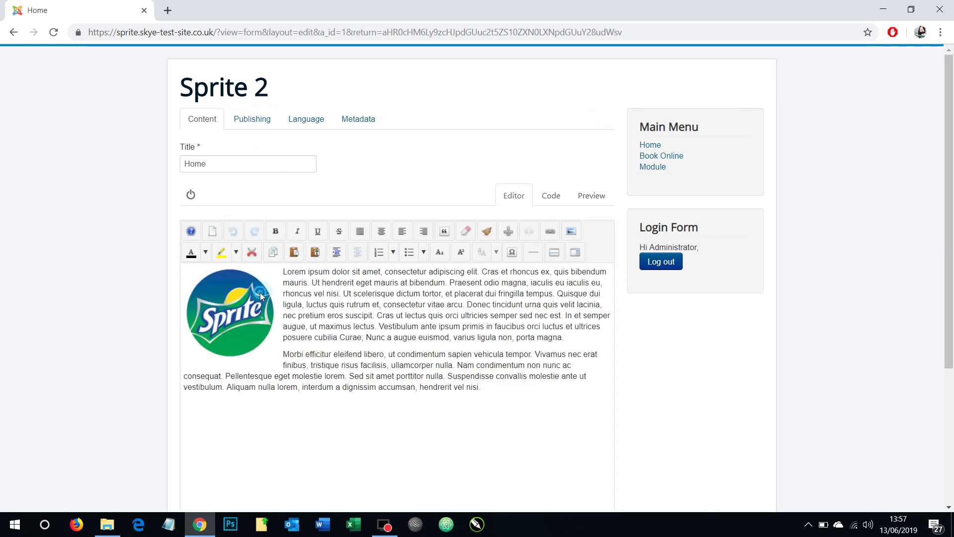
left_click(263, 295)
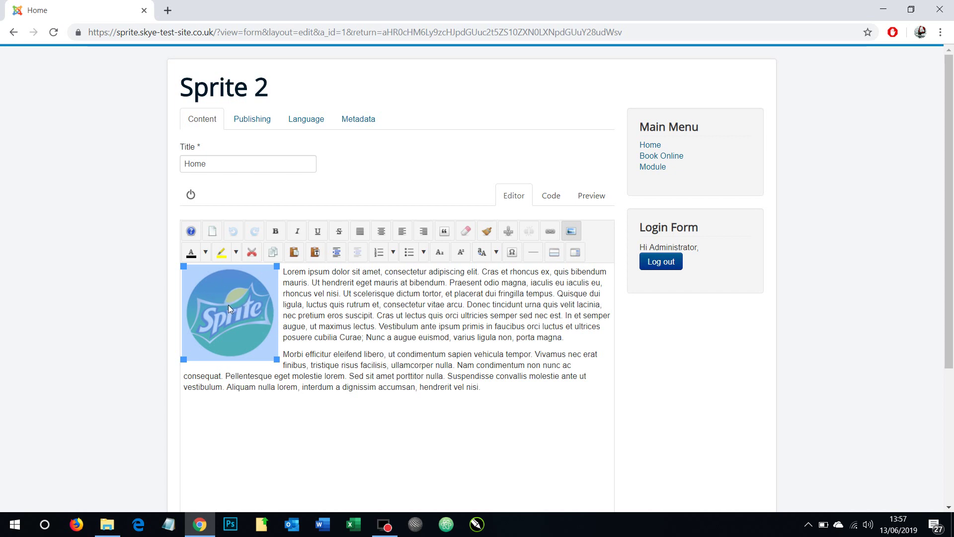
Set the Sprite logo's link URL to images/Home/Sprite.jpg using the file browser
left_click(552, 231)
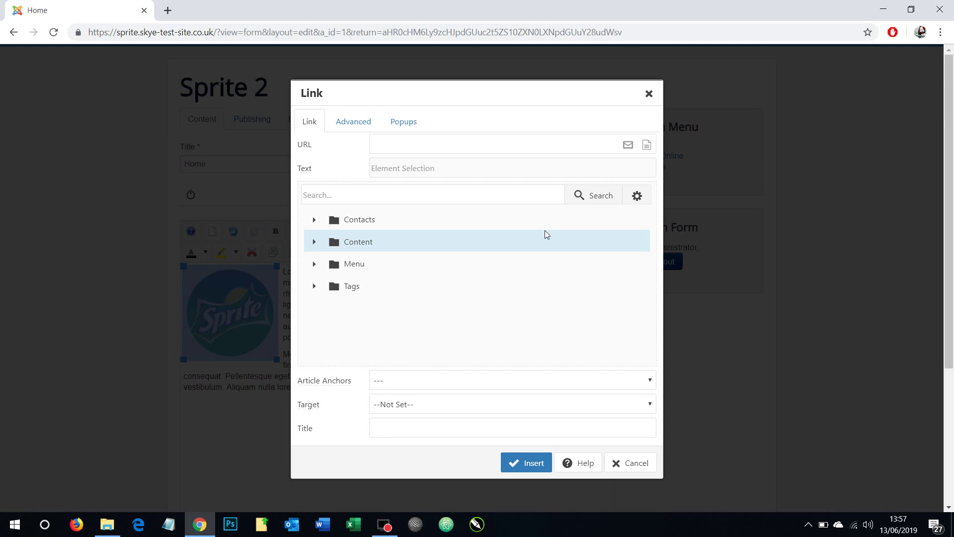
left_click(414, 145)
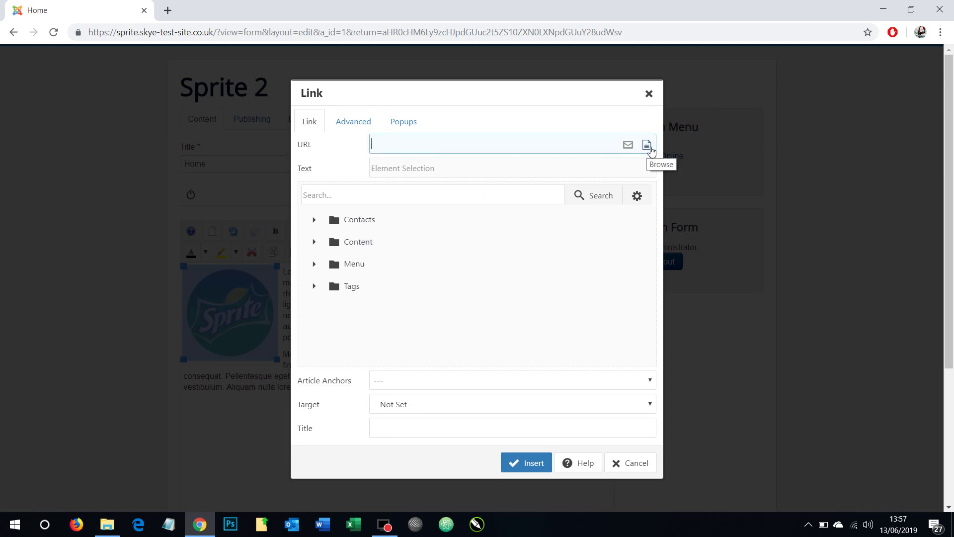
left_click(647, 145)
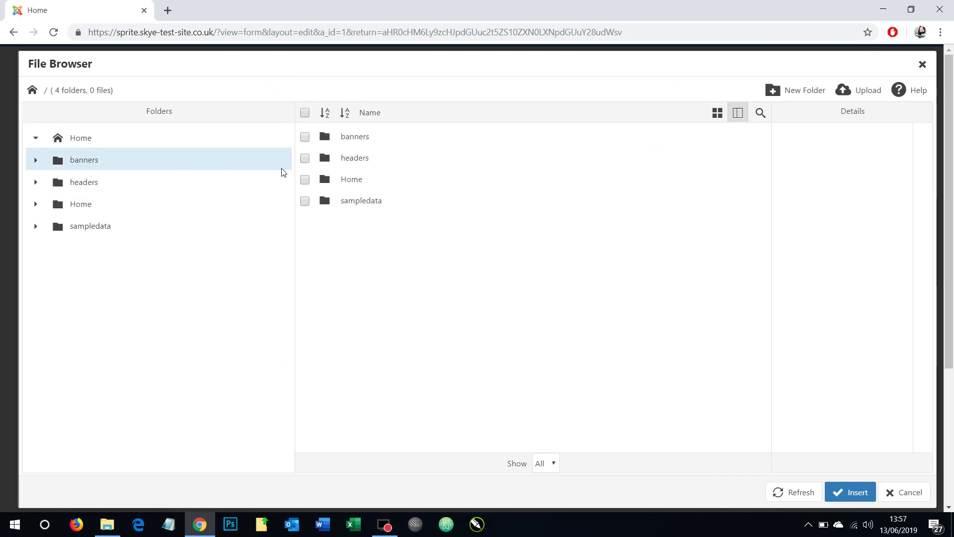
left_click(348, 180)
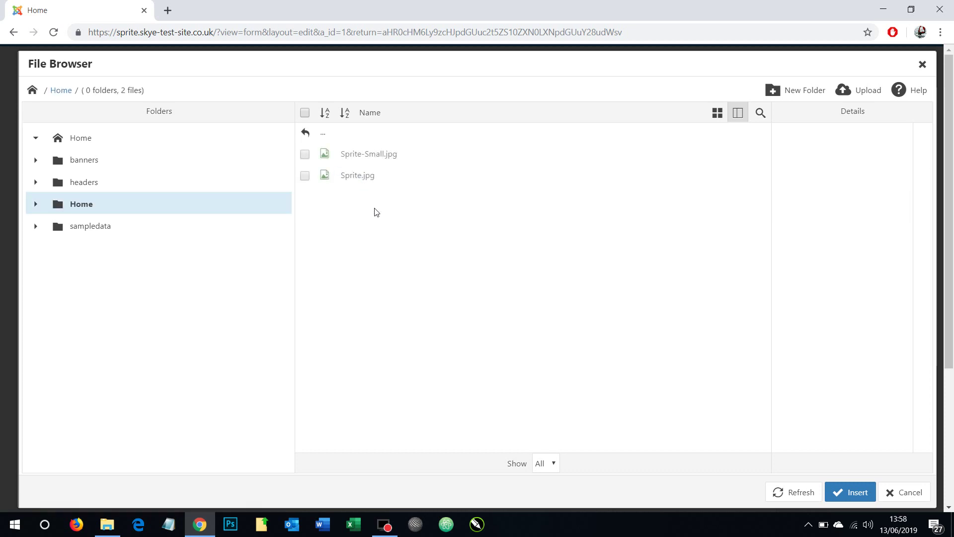
left_click(358, 178)
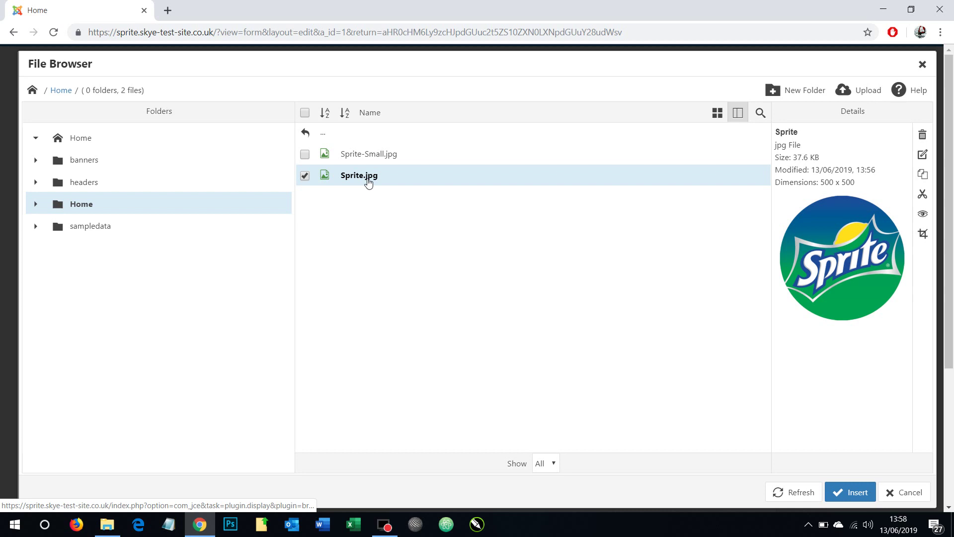
left_click(852, 492)
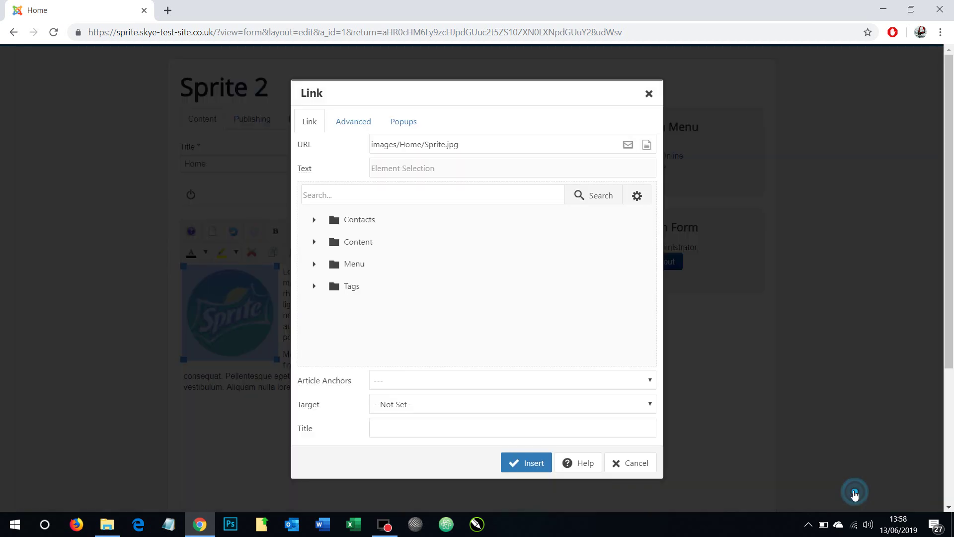
Set the link's popup type to JCE MediaBox Popups and insert the link
left_click(418, 131)
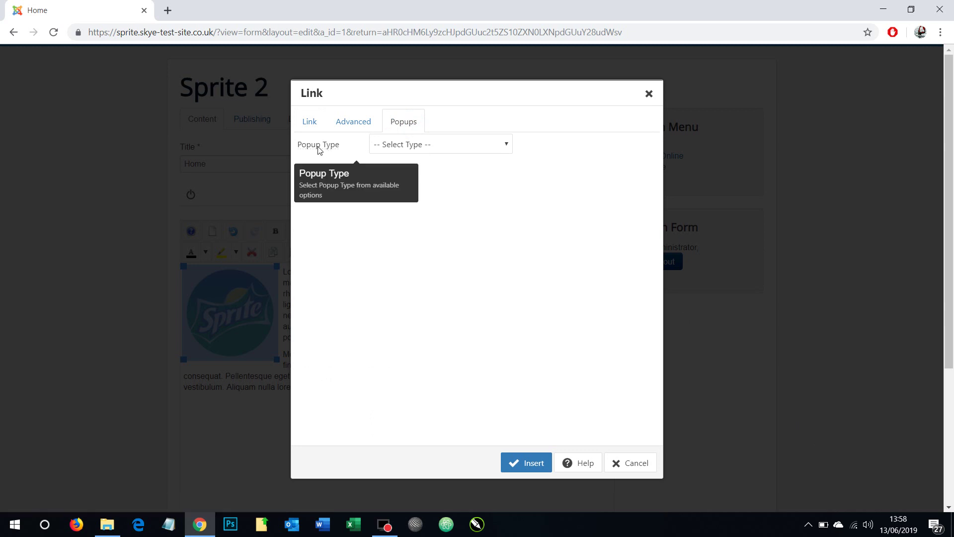
left_click(387, 149)
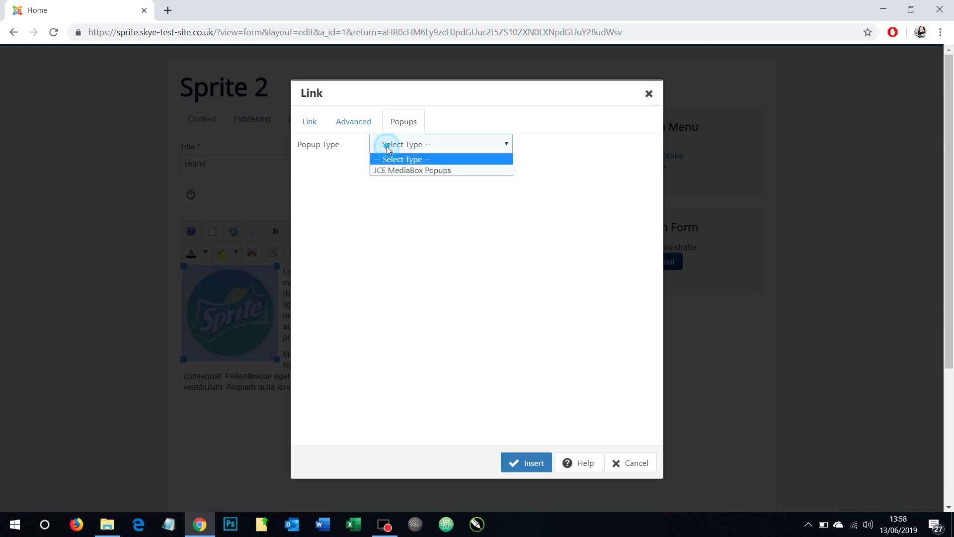
left_click(397, 171)
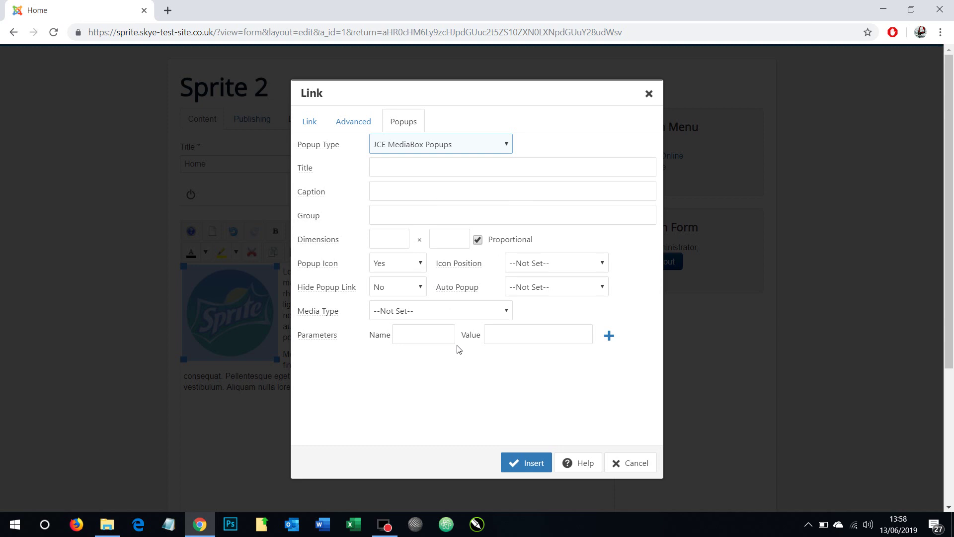
left_click(533, 463)
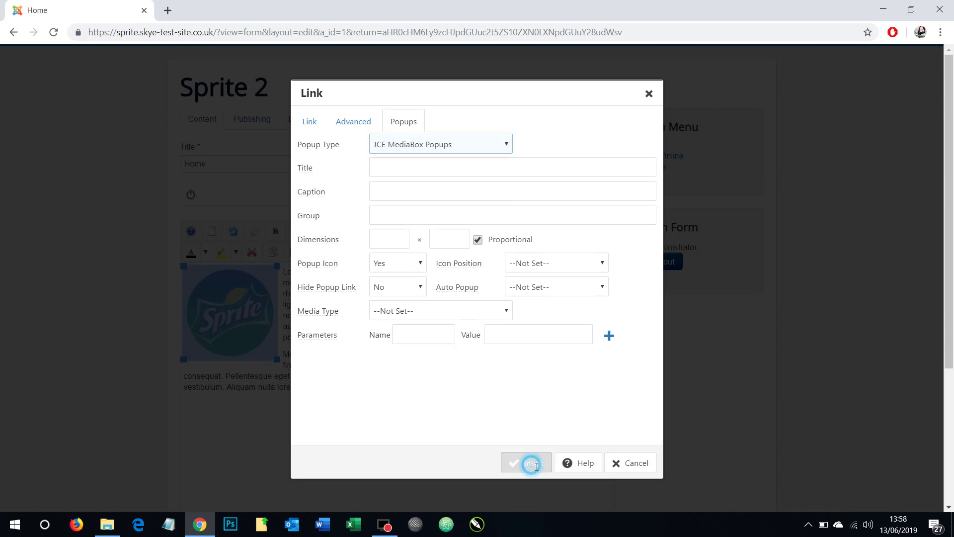
scroll(517, 395, "down", 3)
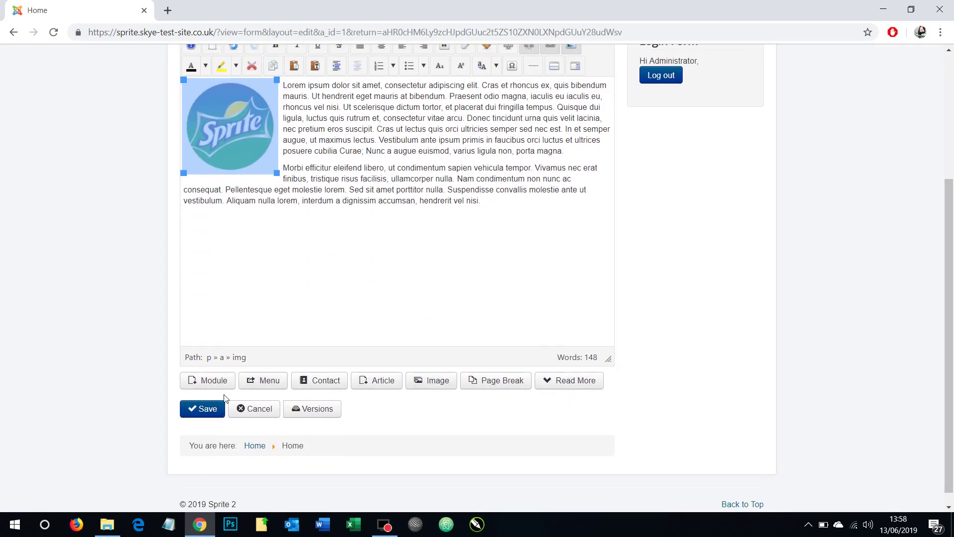
Save the article, dismiss the message, and click the Sprite logo to test the lightbox
left_click(214, 408)
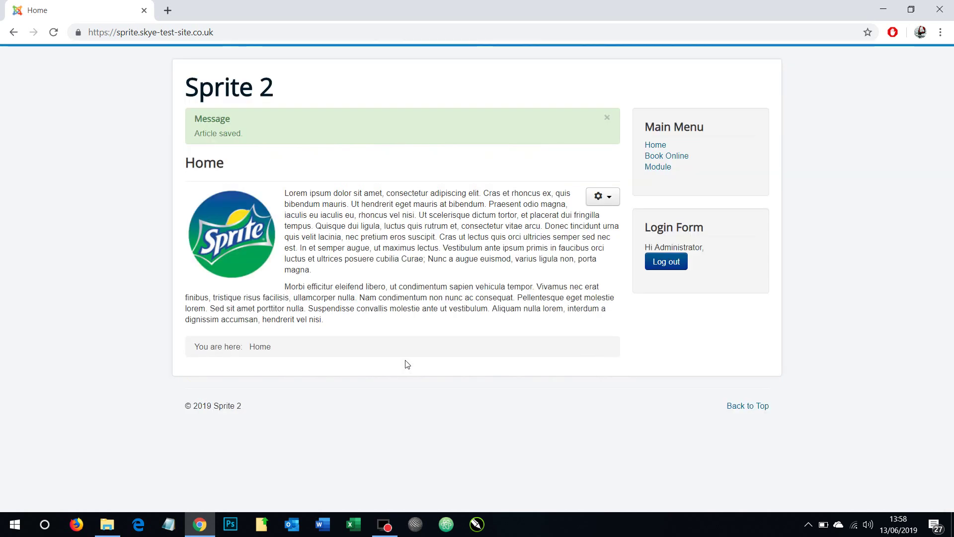
left_click(608, 118)
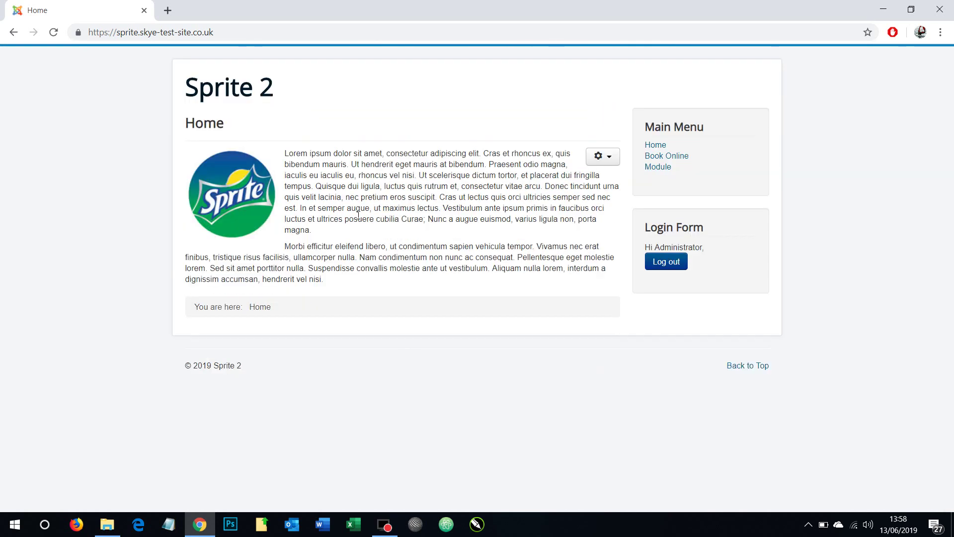
left_click(241, 195)
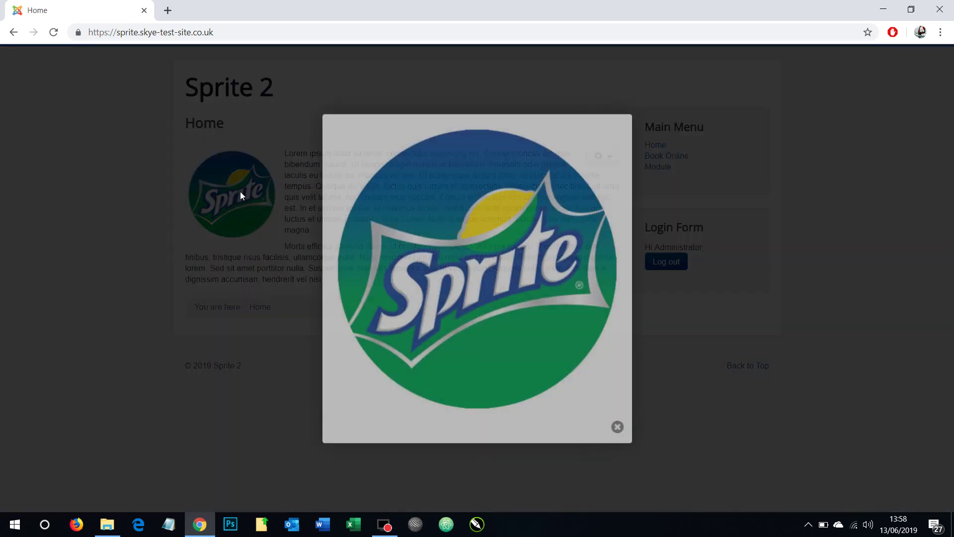